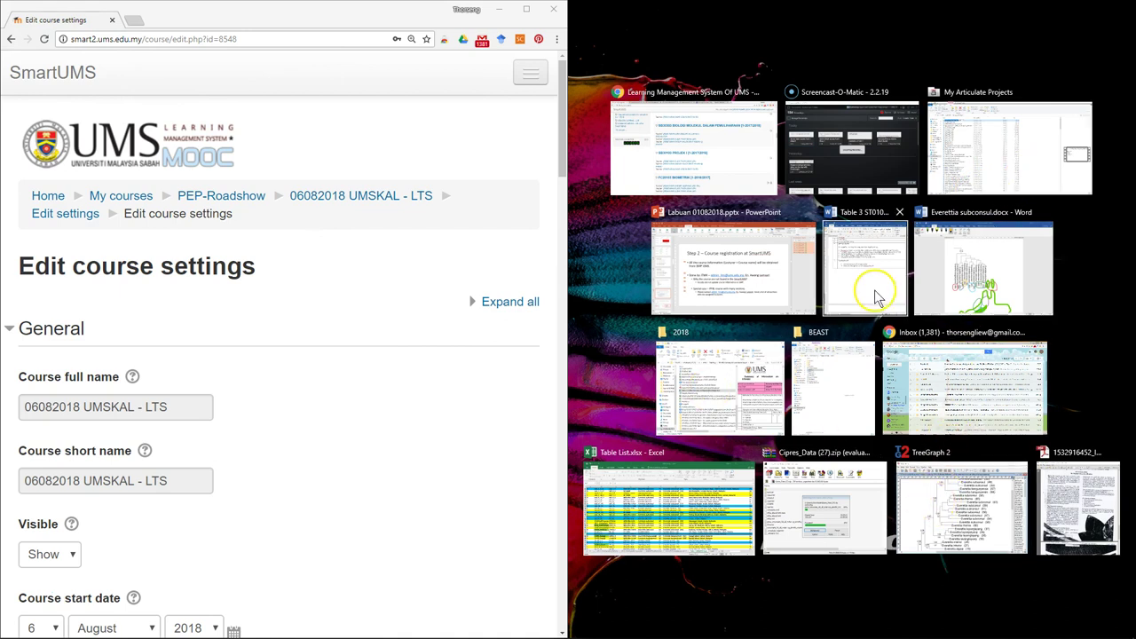
- Place the Biometry and Experimental Design Word document beside the course settings page and look over its first page
left_click(874, 286)
scroll(887, 320, "up", 10)
scroll(929, 305, "down", 3)
scroll(310, 330, "down", 4)
- Look over the sections of the course settings form, finishing with the General section expanded
left_click(124, 281)
scroll(190, 222, "up", 4)
left_click(12, 327)
left_click(14, 382)
scroll(89, 337, "down", 2)
scroll(84, 373, "down", 4)
scroll(85, 401, "up", 2)
scroll(85, 401, "up", 3)
left_click(12, 267)
scroll(236, 284, "down", 3)
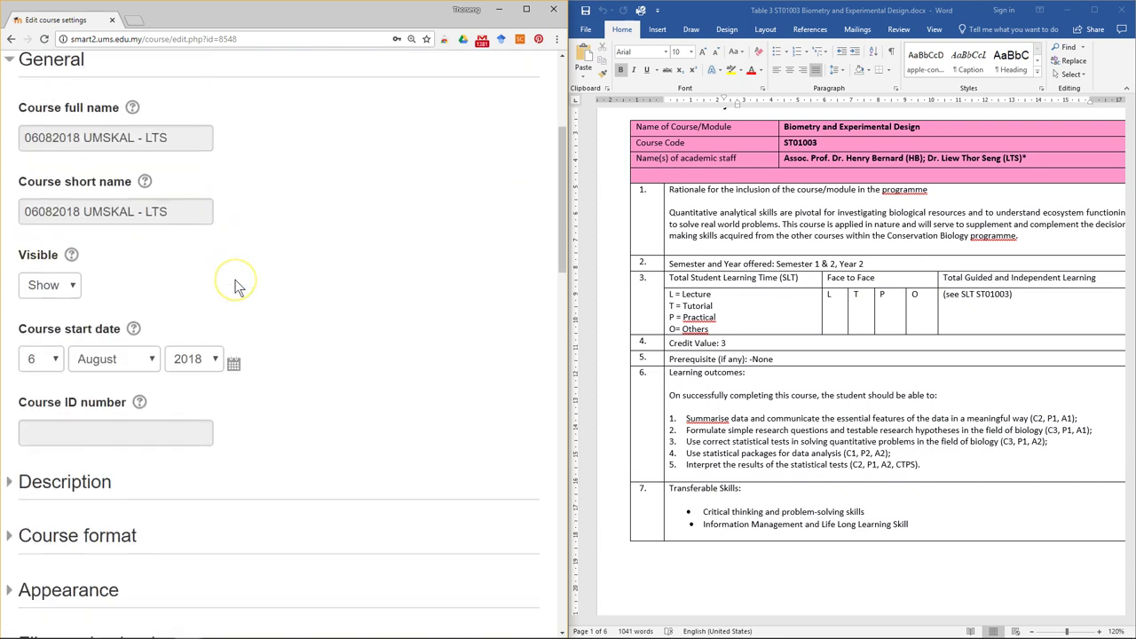
- Read the help notes for the Visible and Course start date settings
scroll(205, 266, "up", 2)
left_click(71, 347)
left_click(540, 64)
scroll(178, 329, "down", 3)
left_click(135, 243)
left_click(541, 62)
scroll(96, 284, "up", 1)
- Set the course visibility to Show and choose the course start date's day and month, with August as the month
left_click(62, 261)
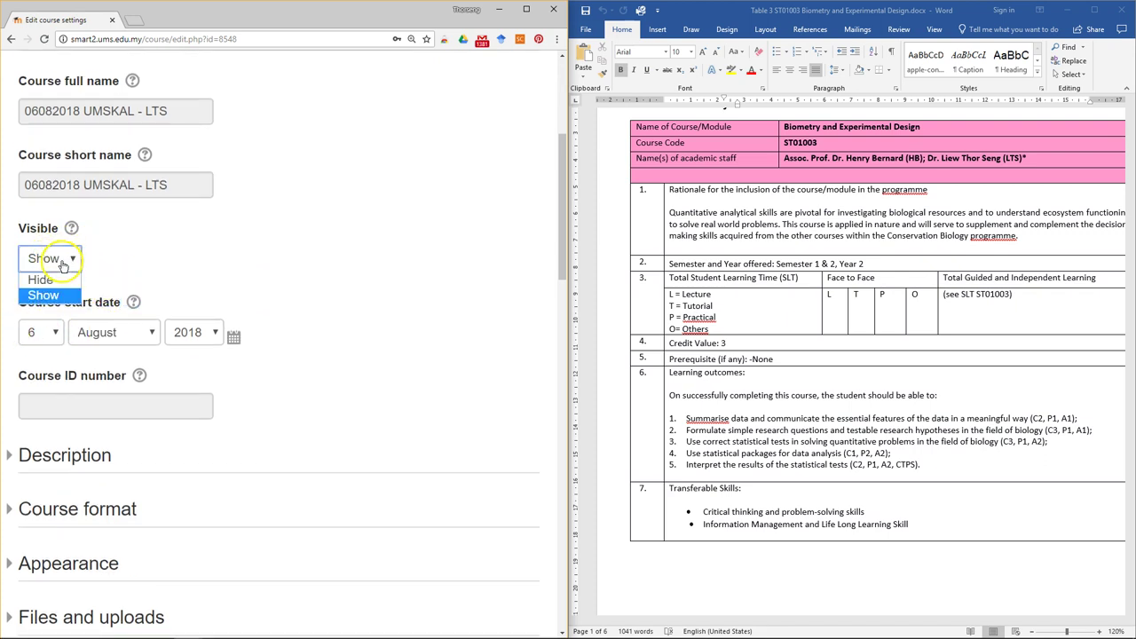
left_click(41, 295)
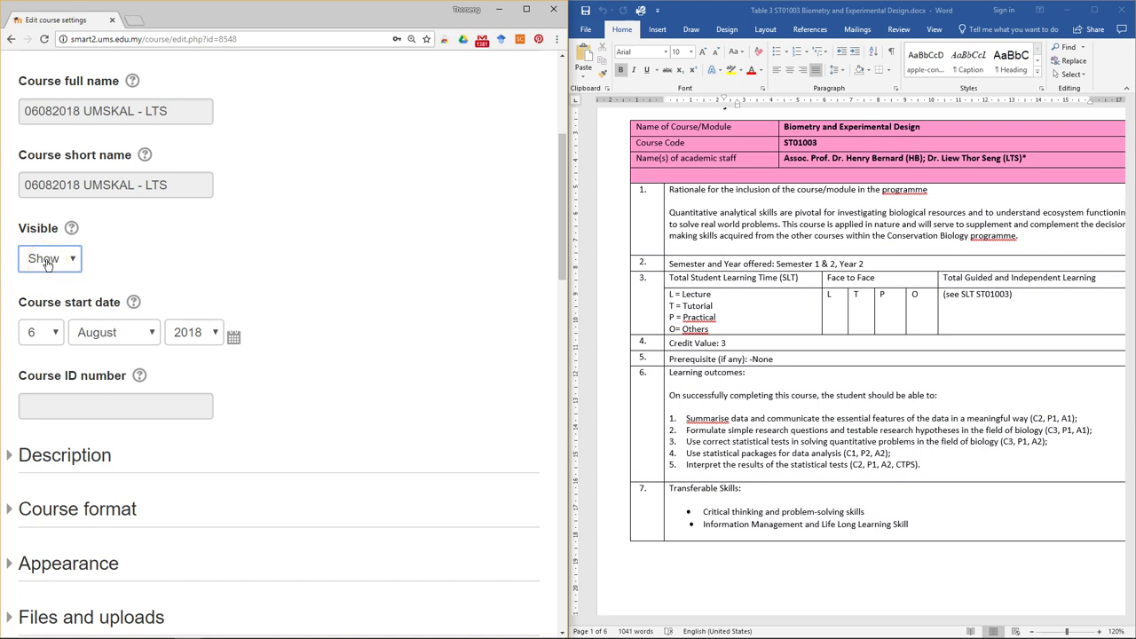
left_click(98, 332)
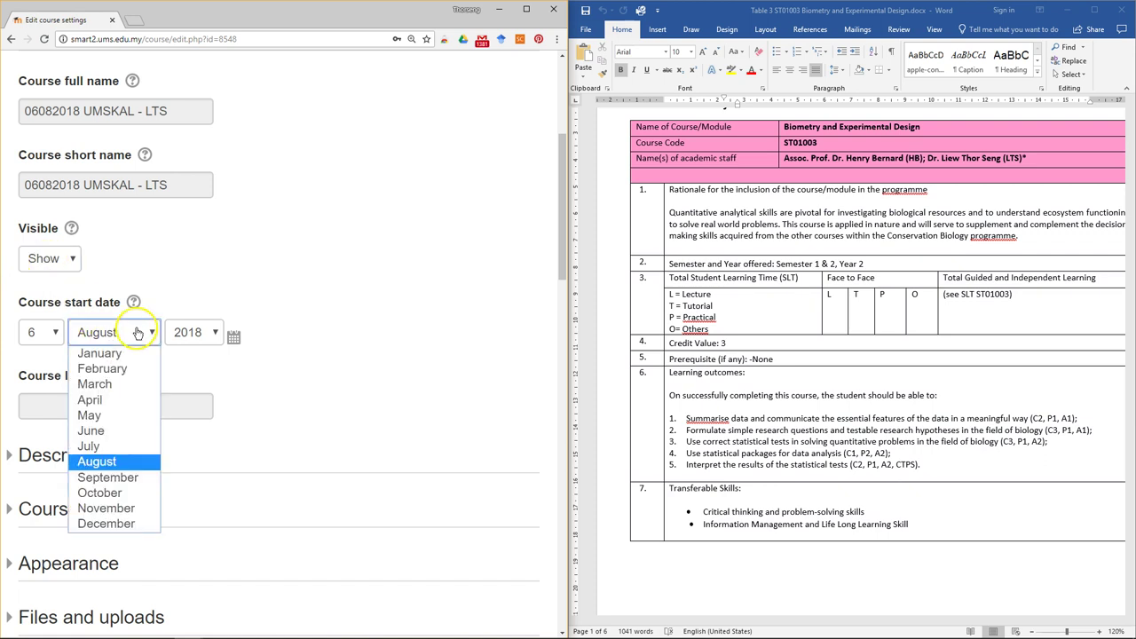
left_click(115, 462)
left_click(38, 334)
left_click(34, 154)
- Expand the Description section and copy the Synopsis paragraph from item 9 of the Word document
scroll(335, 304, "down", 3)
scroll(335, 306, "down", 1)
left_click(11, 160)
scroll(843, 435, "down", 5)
scroll(843, 434, "down", 14)
left_click(670, 316)
left_click(927, 385, "shift")
right_click(794, 356)
left_click(821, 379)
- Paste the copied synopsis into the Course summary editor
left_click(325, 348)
right_click(329, 350)
left_click(364, 396)
left_click(301, 380)
left_click(760, 362)
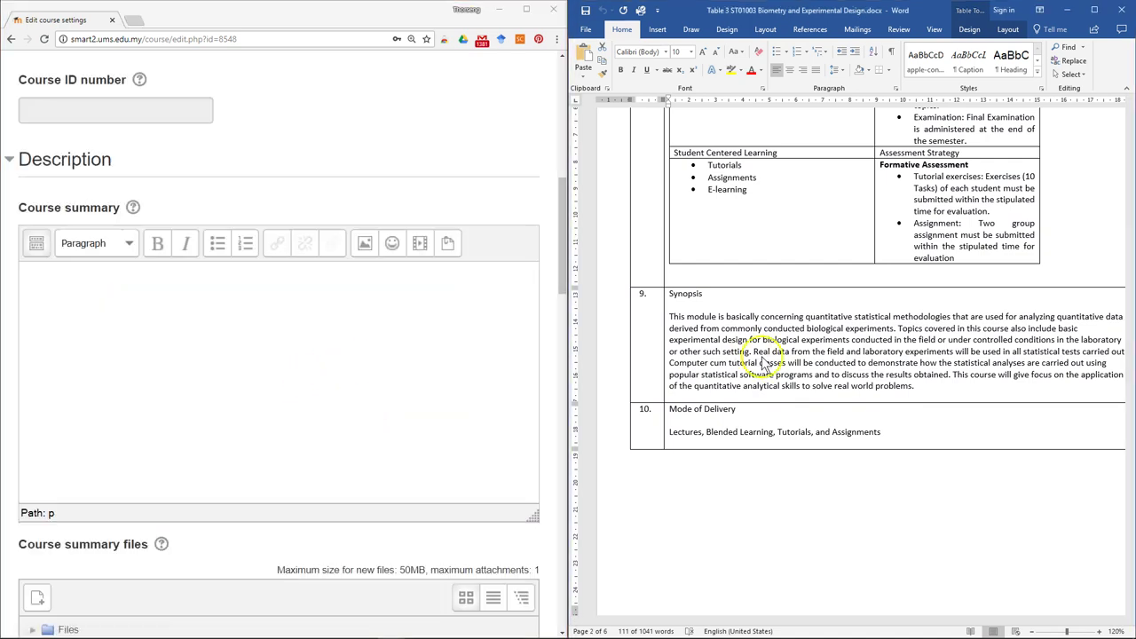
left_click(195, 322)
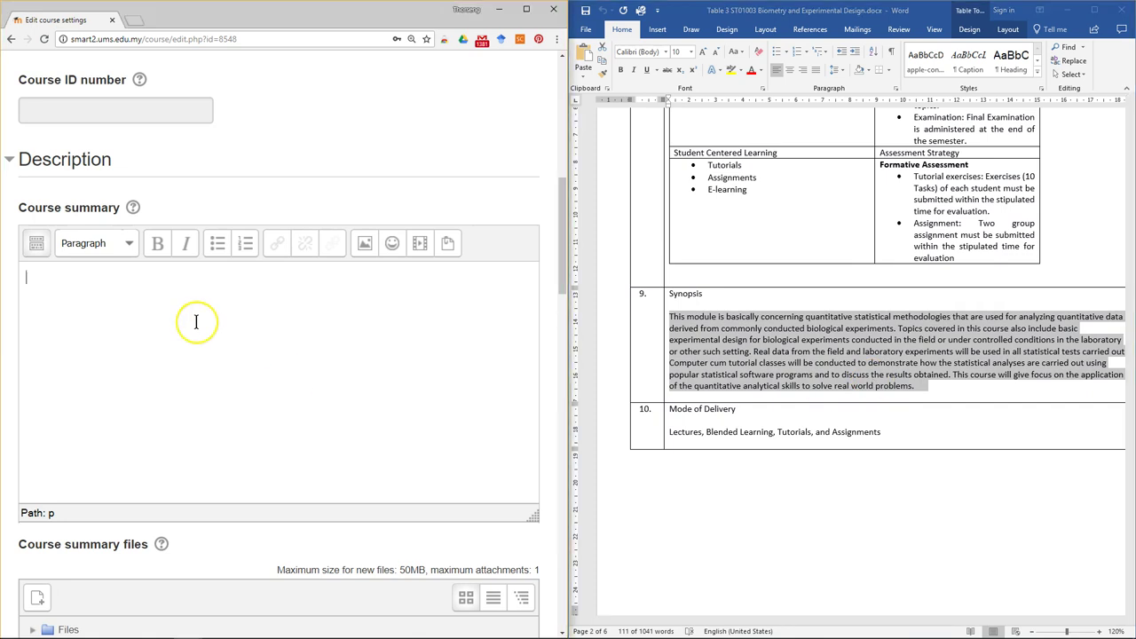
key("ctrl+v")
- Copy the learning outcomes text from item 6 of the Word document into the Course summary below the synopsis
scroll(799, 325, "up", 15)
left_click(623, 311)
left_click_drag(670, 270, 926, 365)
left_click(236, 477)
key("ctrl+v")
left_click(256, 427)
- Expand the Course format section and choose the course format and the number of sections
scroll(464, 385, "down", 4)
scroll(221, 368, "down", 2)
left_click(16, 262)
scroll(177, 244, "down", 1)
left_click(120, 164)
left_click(101, 232)
left_click(101, 234)
scroll(249, 223, "down", 1)
left_click(52, 186)
left_click(43, 424)
- Read the help note for Hidden sections and set the Course layout to Show one section per page
scroll(318, 103, "down", 4)
scroll(177, 186, "up", 3)
left_click(129, 169)
left_click(542, 64)
scroll(151, 240, "down", 3)
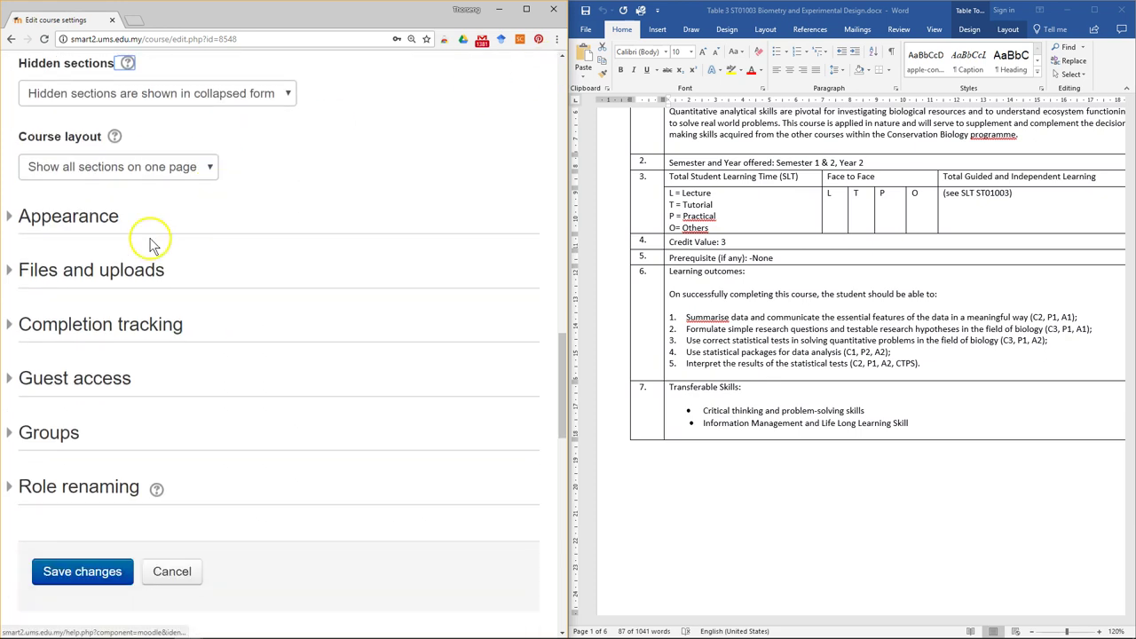
left_click(155, 160)
left_click(154, 190)
- Switch to the other Chrome window and look through the whole Community of Practice course page as a layout example
key("alt+Tab")
key("alt+Tab")
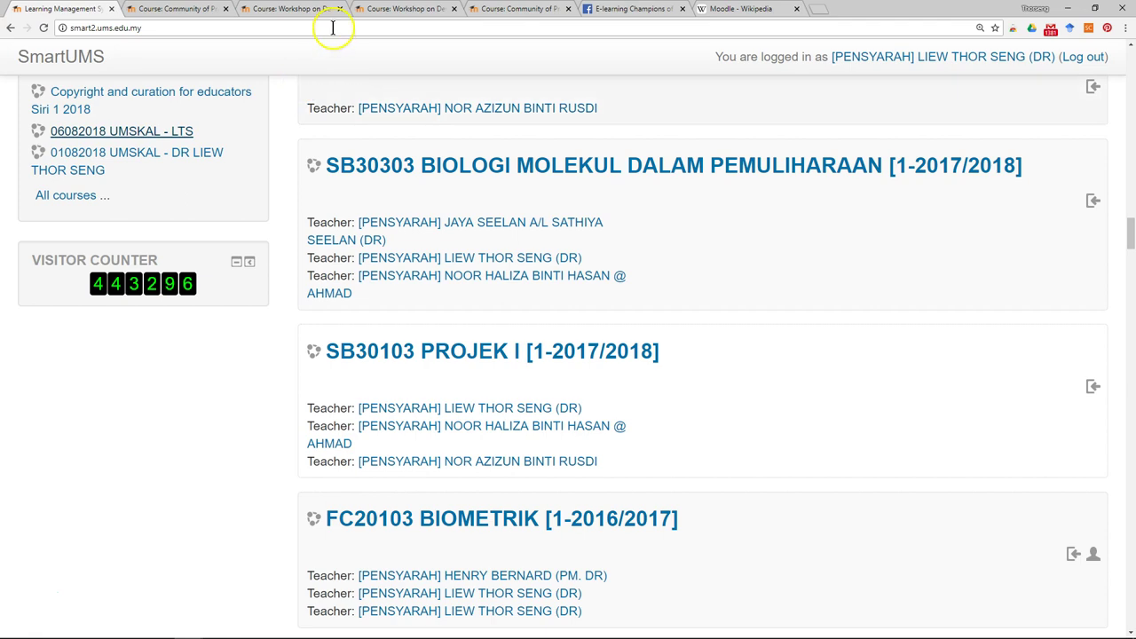
left_click(404, 9)
left_click(519, 9)
scroll(821, 235, "up", 8)
scroll(821, 235, "down", 1)
scroll(820, 235, "up", 12)
scroll(821, 235, "down", 10)
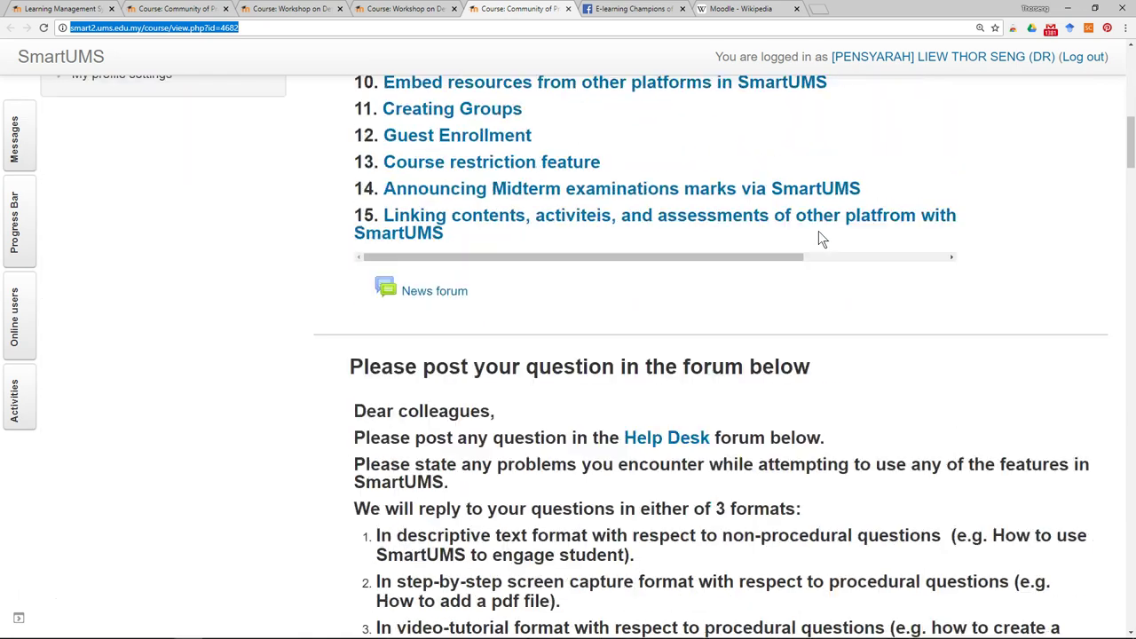
scroll(479, 168, "up", 1)
scroll(621, 346, "down", 4)
scroll(406, 244, "down", 3)
scroll(485, 370, "down", 3)
scroll(488, 355, "down", 3)
scroll(508, 208, "down", 20)
scroll(510, 221, "down", 9)
- In the blended learning workshop course, open the Module 9 Assignment section and examine its one-section page and section navigation
left_click(401, 11)
scroll(686, 364, "down", 1)
scroll(652, 368, "down", 4)
scroll(657, 409, "up", 3)
scroll(692, 410, "down", 4)
left_click(733, 415)
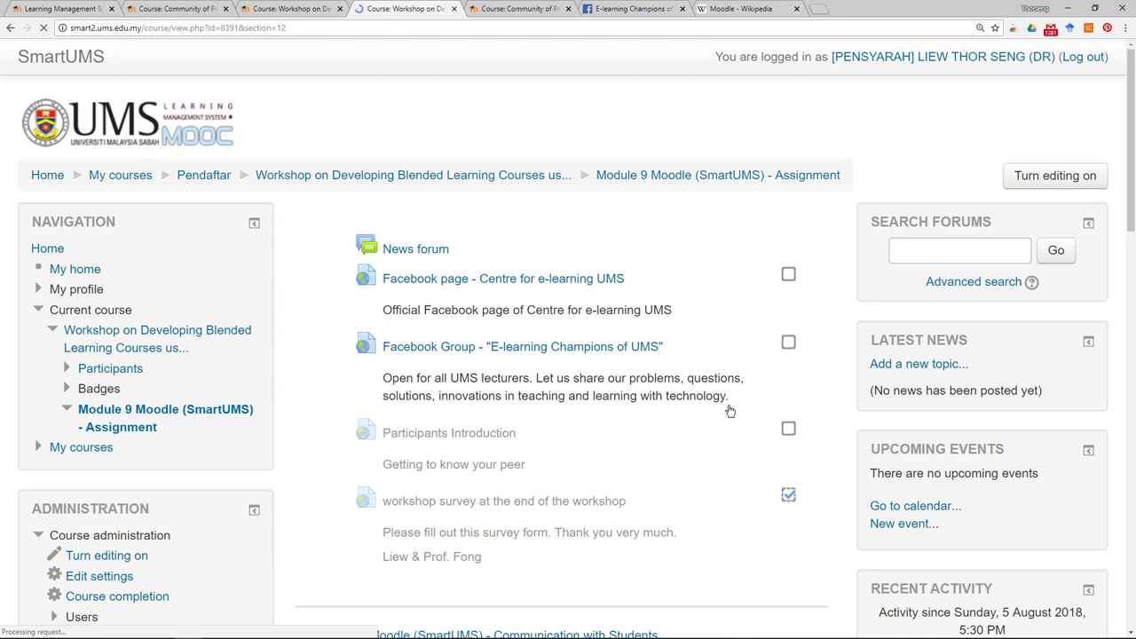
scroll(730, 411, "down", 9)
scroll(729, 413, "down", 2)
left_click(735, 458)
left_click(834, 354)
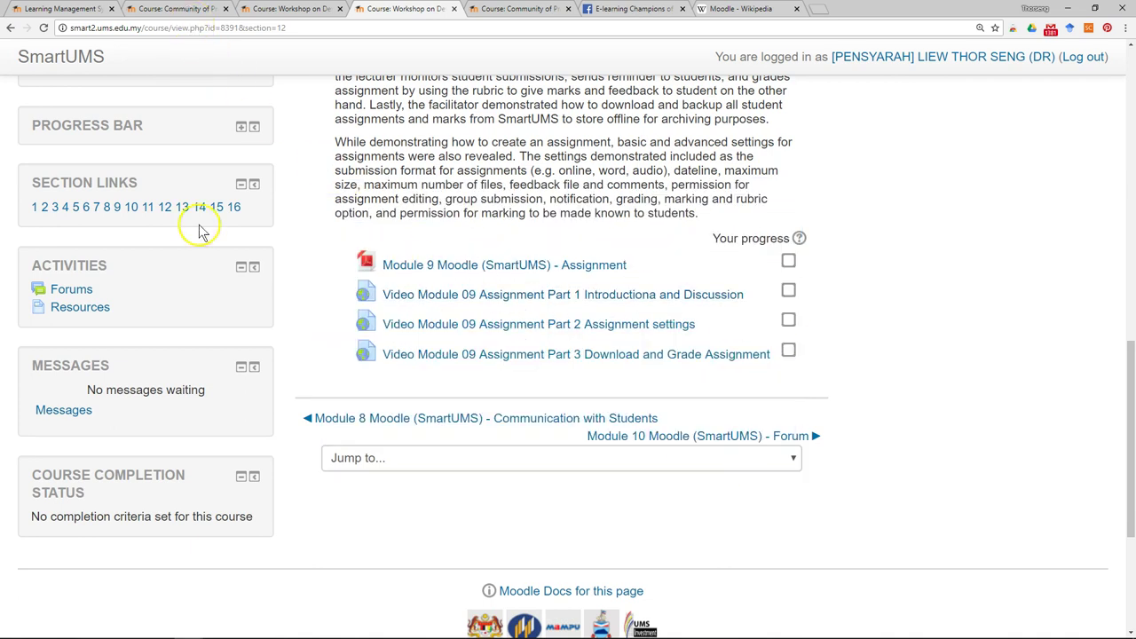
- Return to the Edit course settings window and reselect Show one section per page as the Course layout
key("alt+Tab")
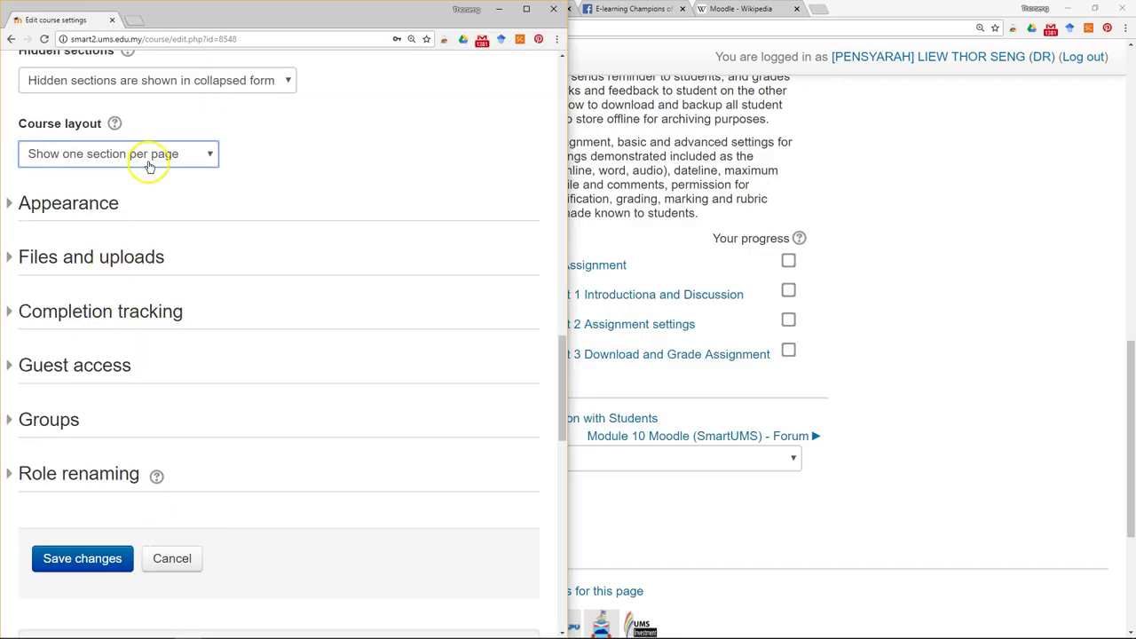
left_click(151, 155)
left_click(140, 189)
scroll(408, 206, "down", 1)
left_click(41, 212)
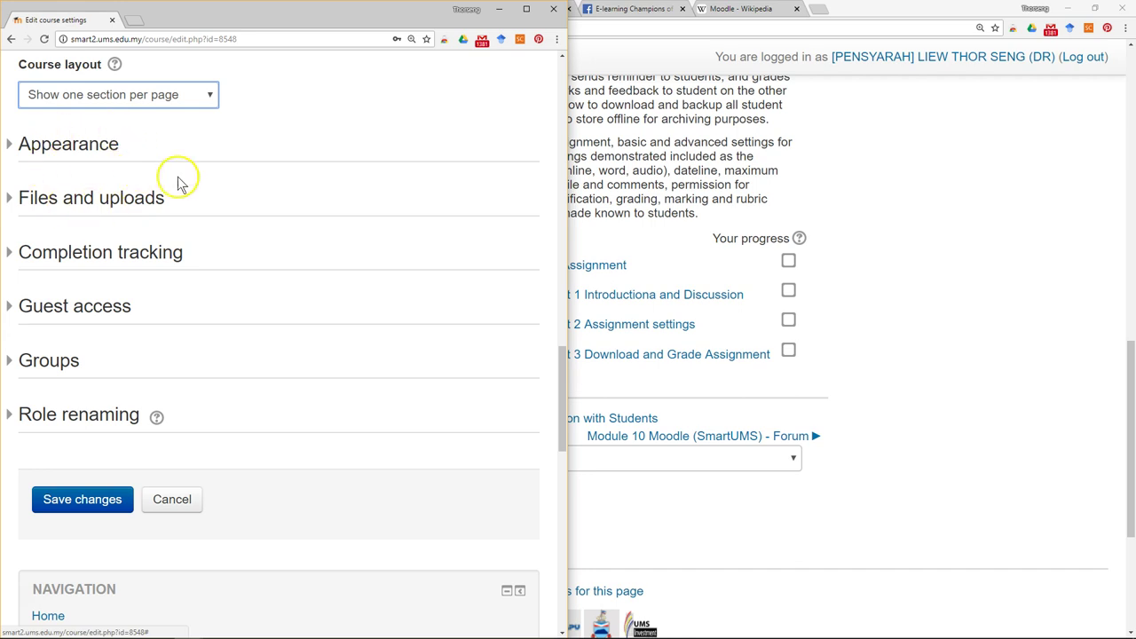